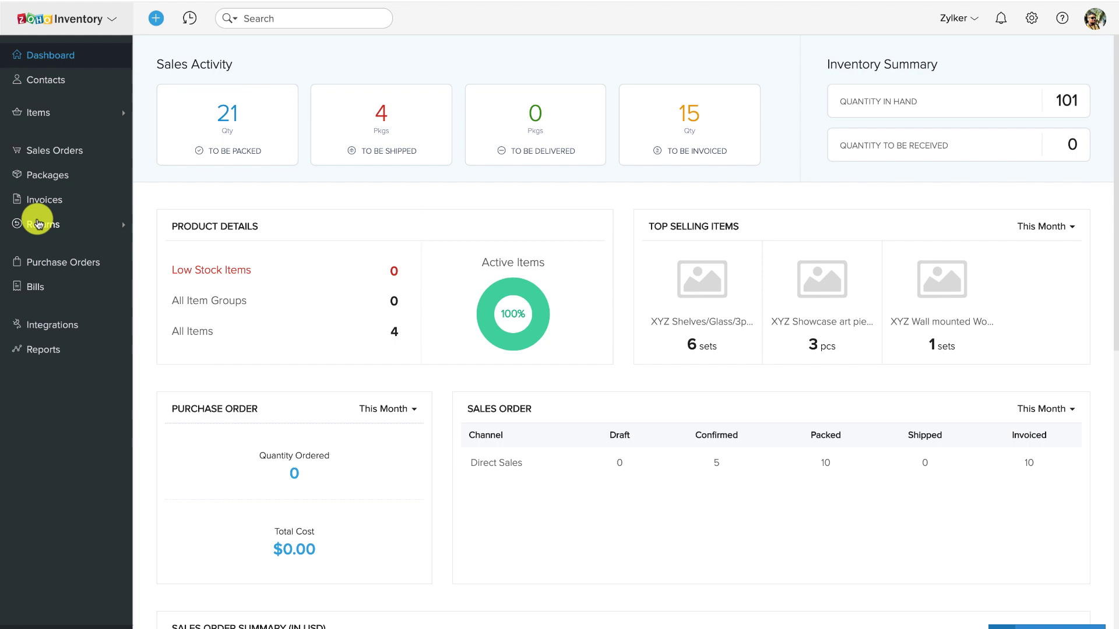
- Open the UPS setup form from Integrations > Shipping Channels and focus the account number field
{"action": "left_click", "coordinate": [48, 327]}
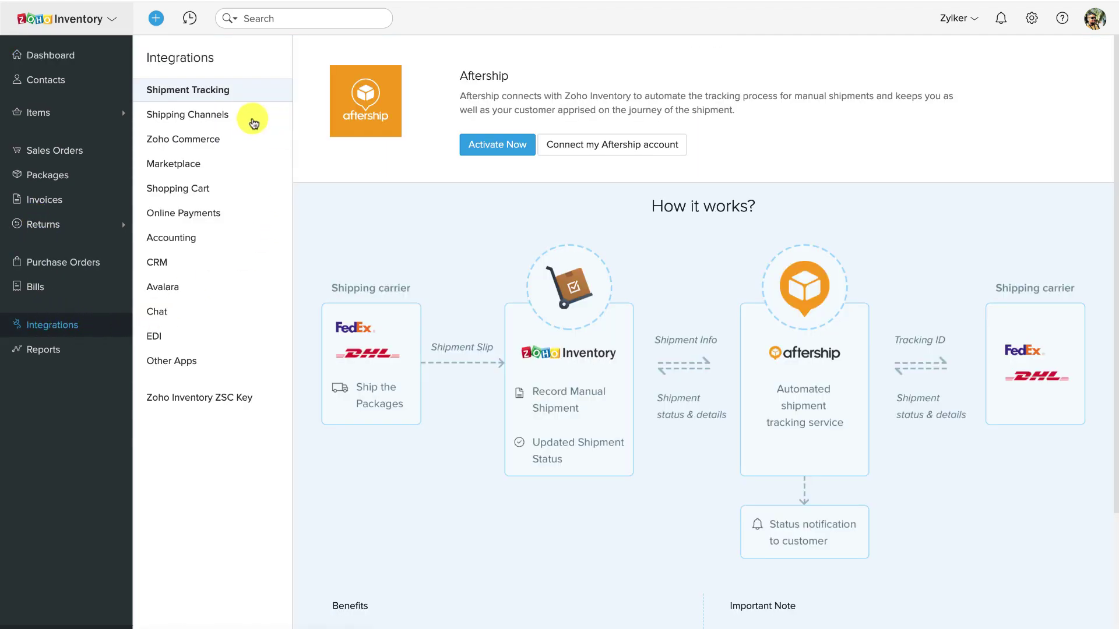
{"action": "left_click", "coordinate": [239, 117]}
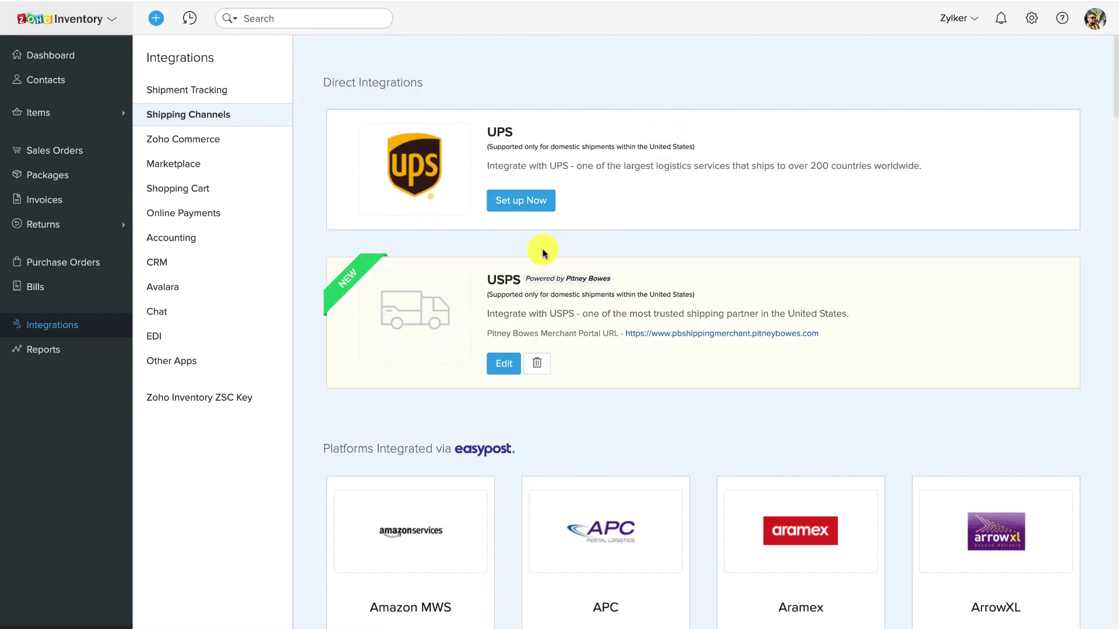
{"action": "left_click", "coordinate": [520, 201]}
{"action": "left_click", "coordinate": [527, 184]}
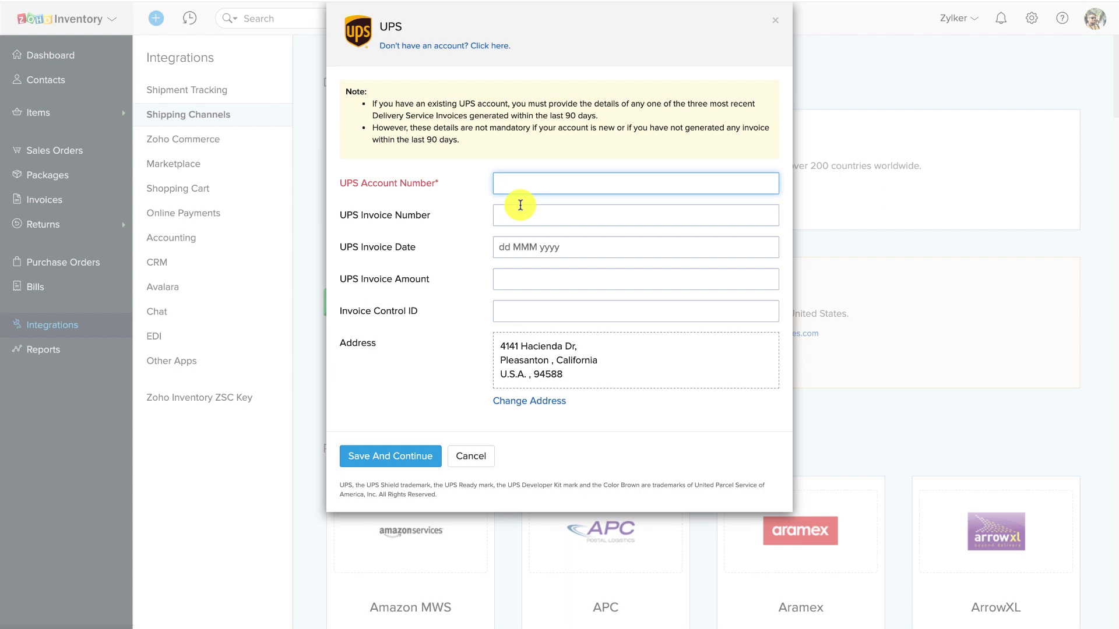
- Enter the UPS account number and save it to continue
{"action": "type", "text": "123456"}
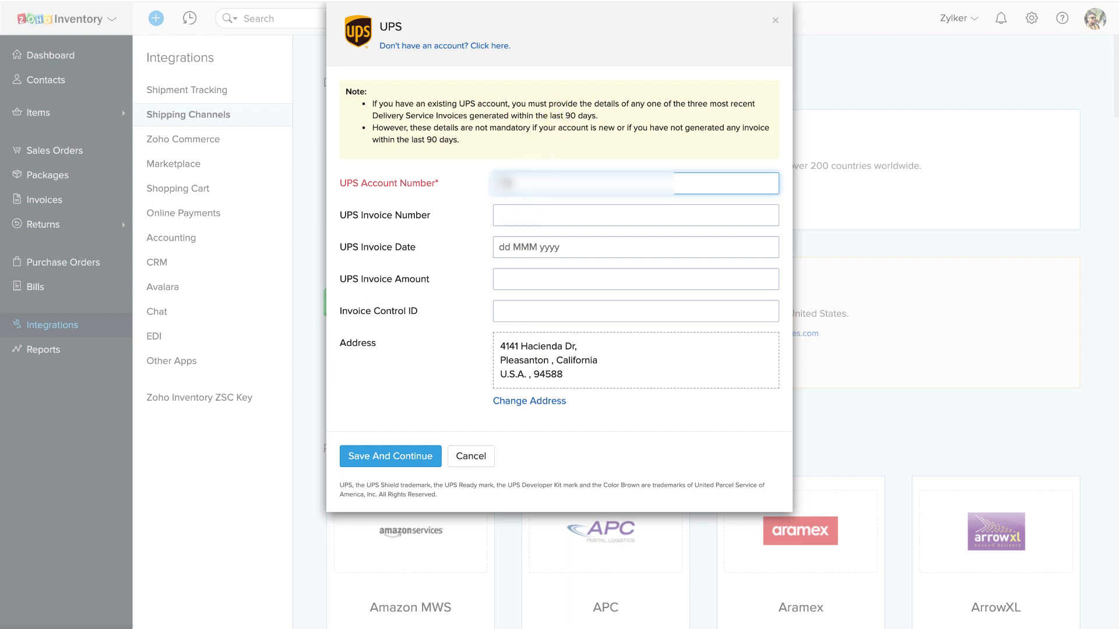
{"action": "type", "text": "7"}
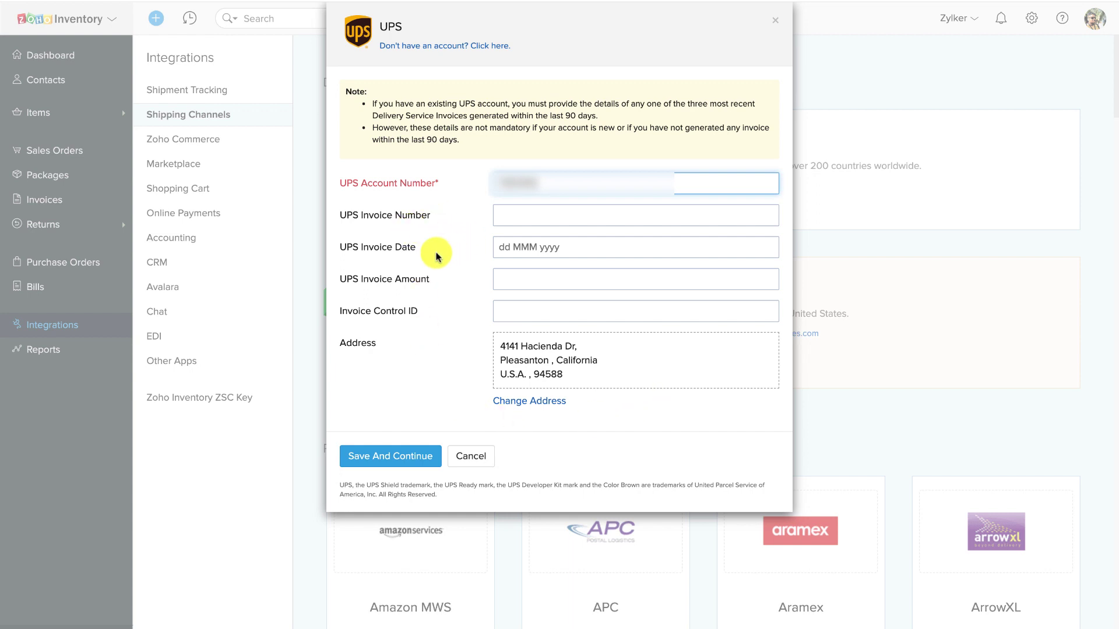
{"action": "left_click", "coordinate": [399, 460]}
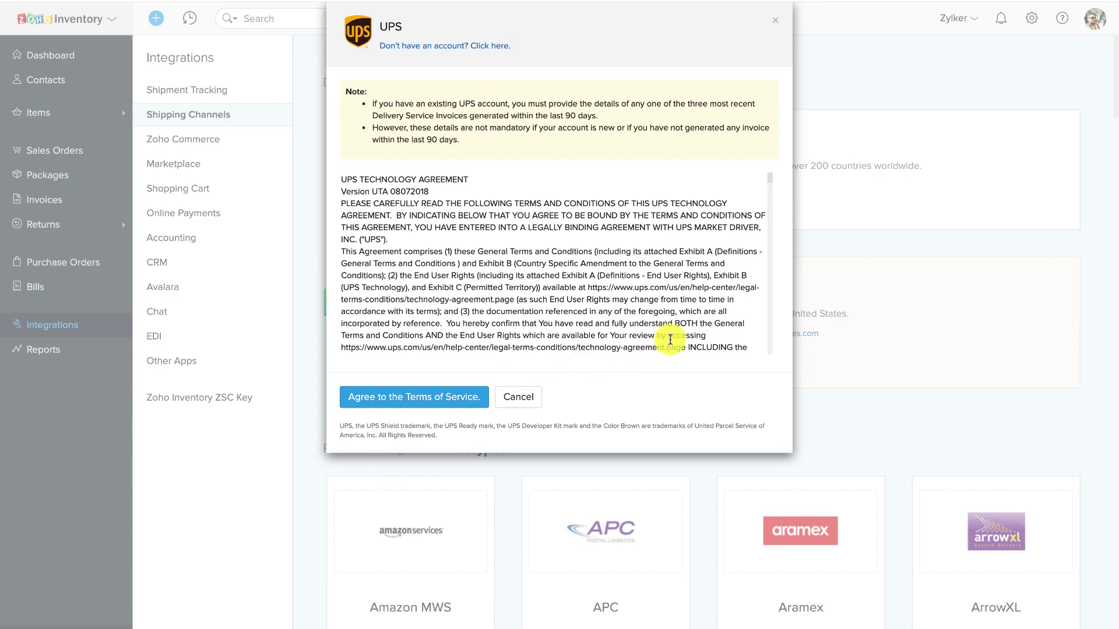
- Read through the UPS Technology Agreement and agree to its Terms of Service
{"action": "scroll", "coordinate": [670, 340], "scroll_direction": "down", "scroll_amount": 2}
{"action": "scroll", "coordinate": [670, 339], "scroll_direction": "down", "scroll_amount": 15}
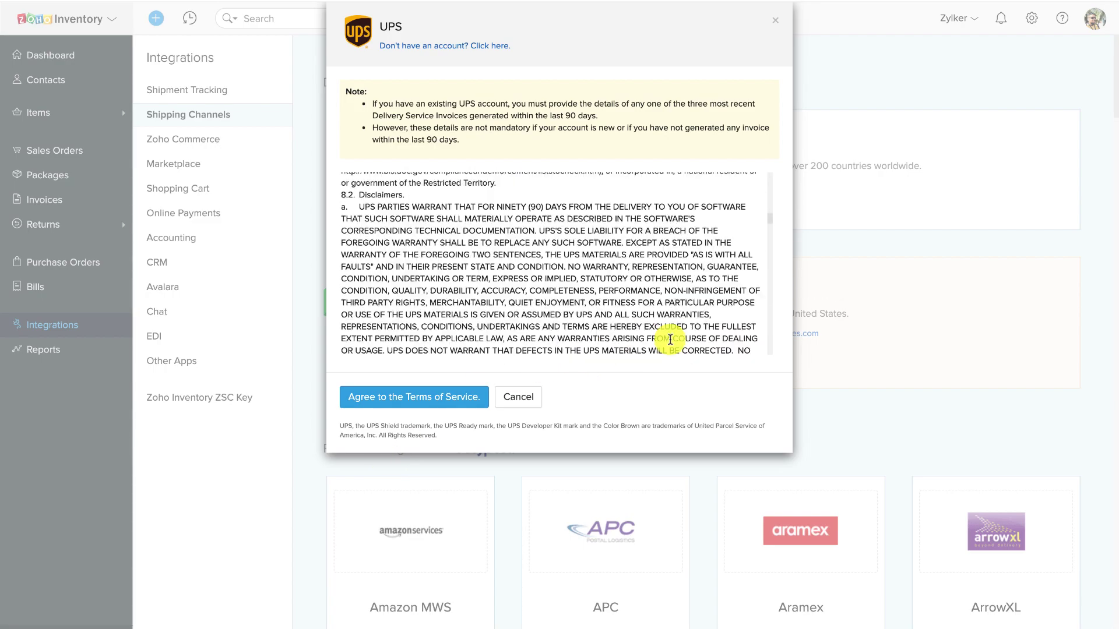
{"action": "scroll", "coordinate": [670, 340], "scroll_direction": "down", "scroll_amount": 15}
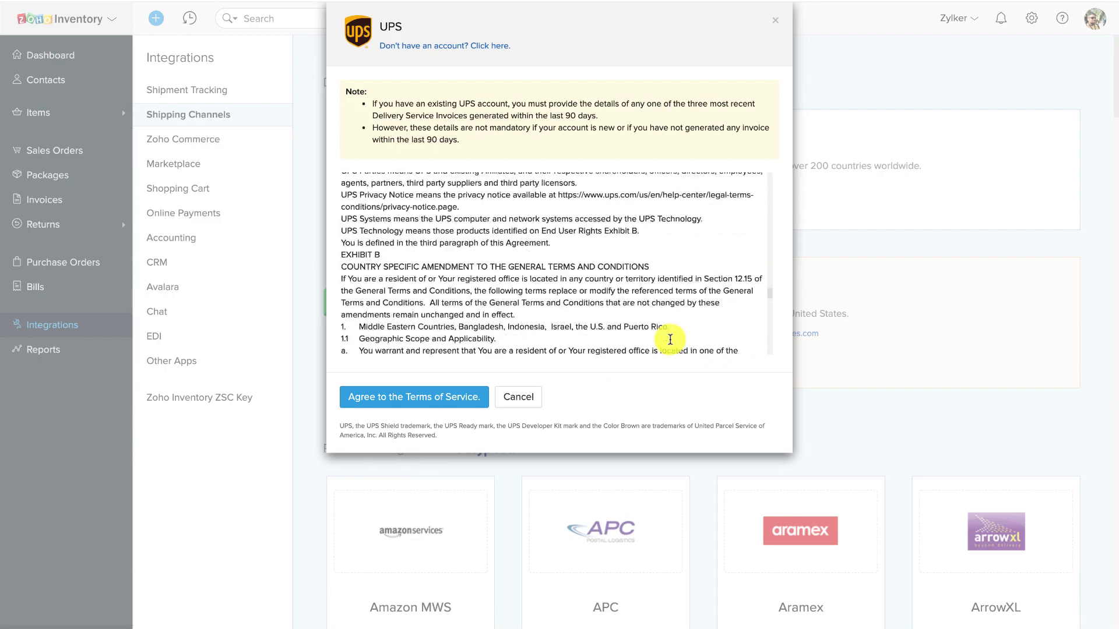
{"action": "scroll", "coordinate": [670, 340], "scroll_direction": "down", "scroll_amount": 5}
{"action": "left_click", "coordinate": [401, 406]}
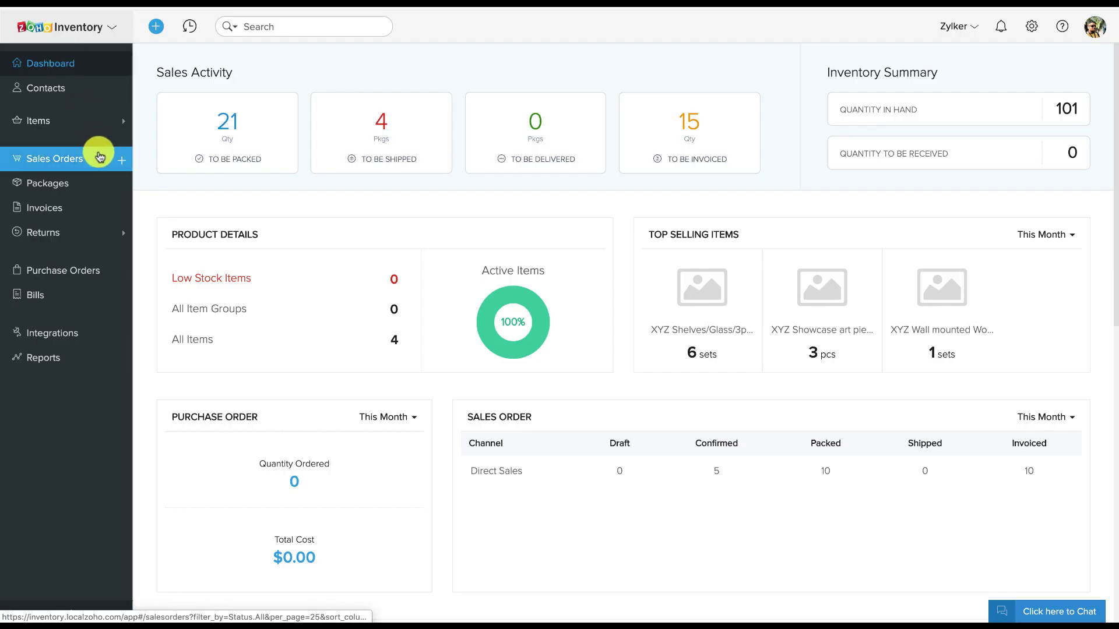
- Open the target sales order and create a new Shipment from its Create menu
{"action": "left_click", "coordinate": [95, 159]}
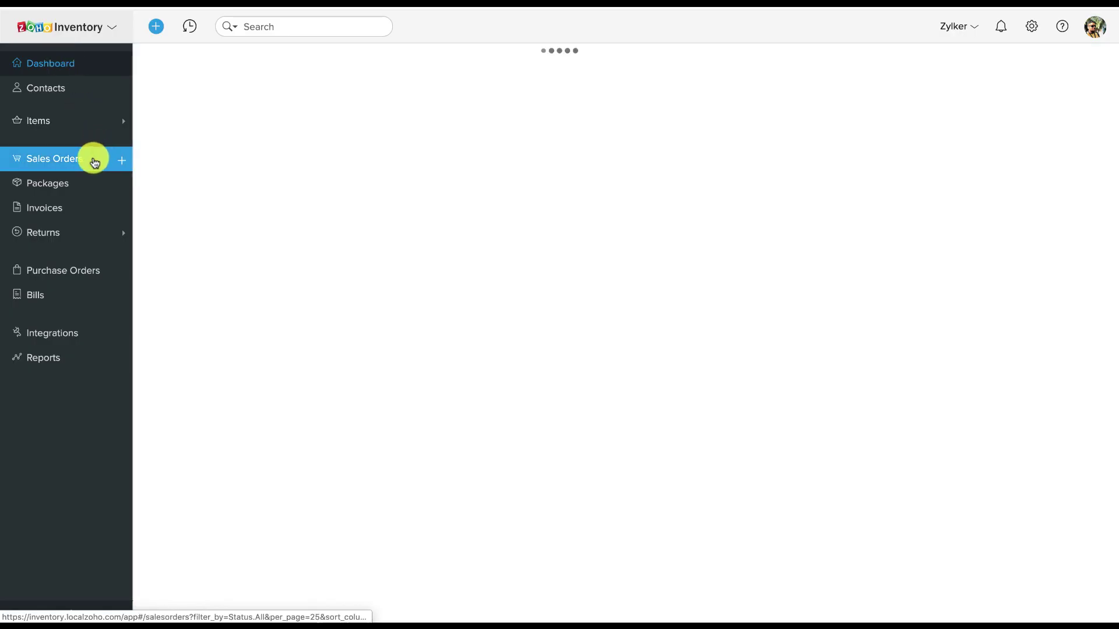
{"action": "left_click", "coordinate": [263, 130]}
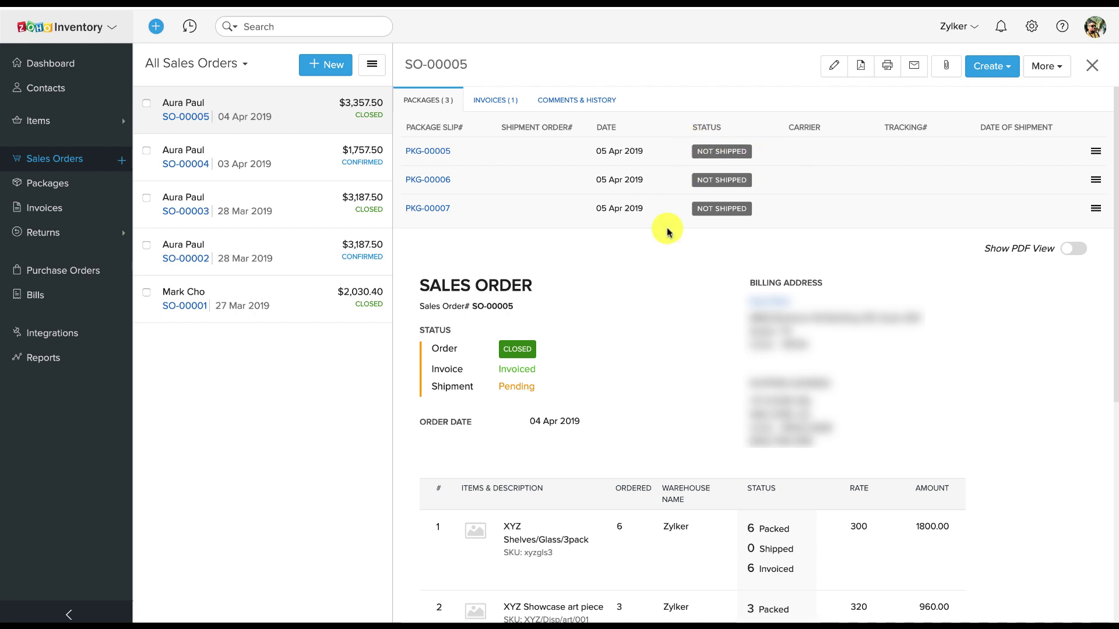
{"action": "scroll", "coordinate": [686, 432], "scroll_direction": "down", "scroll_amount": 2}
{"action": "scroll", "coordinate": [685, 433], "scroll_direction": "down", "scroll_amount": 2}
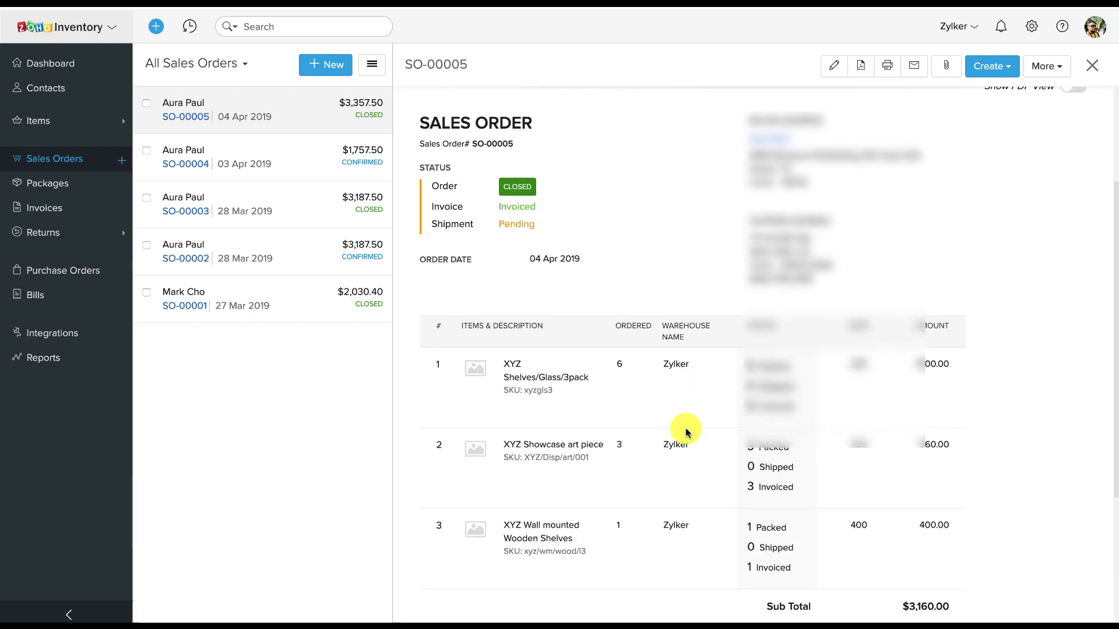
{"action": "scroll", "coordinate": [685, 433], "scroll_direction": "up", "scroll_amount": 5}
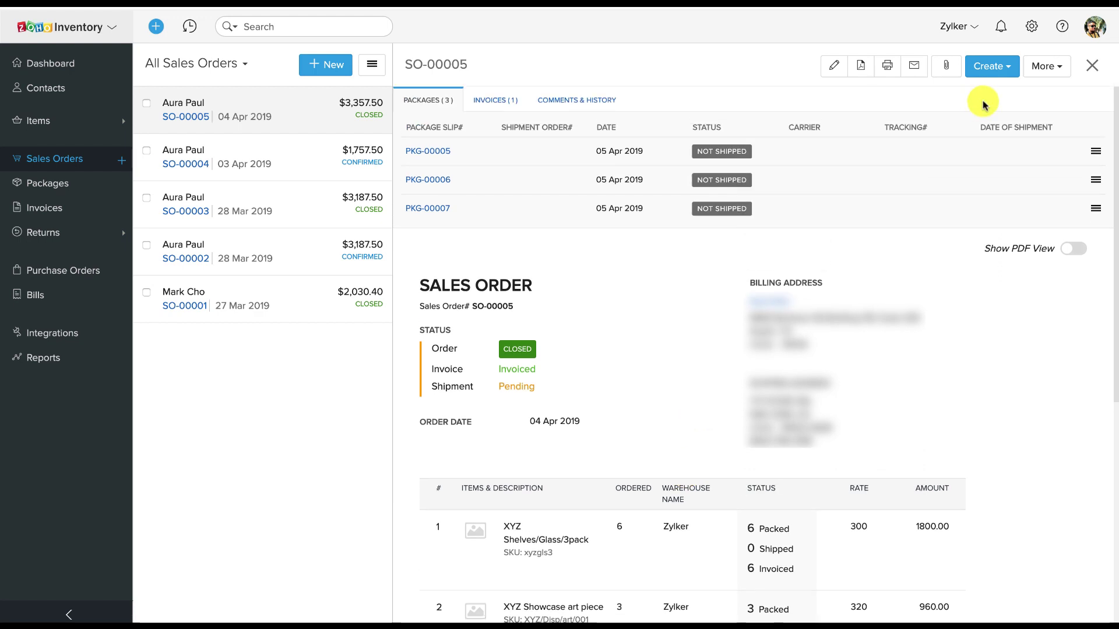
{"action": "left_click", "coordinate": [1005, 74]}
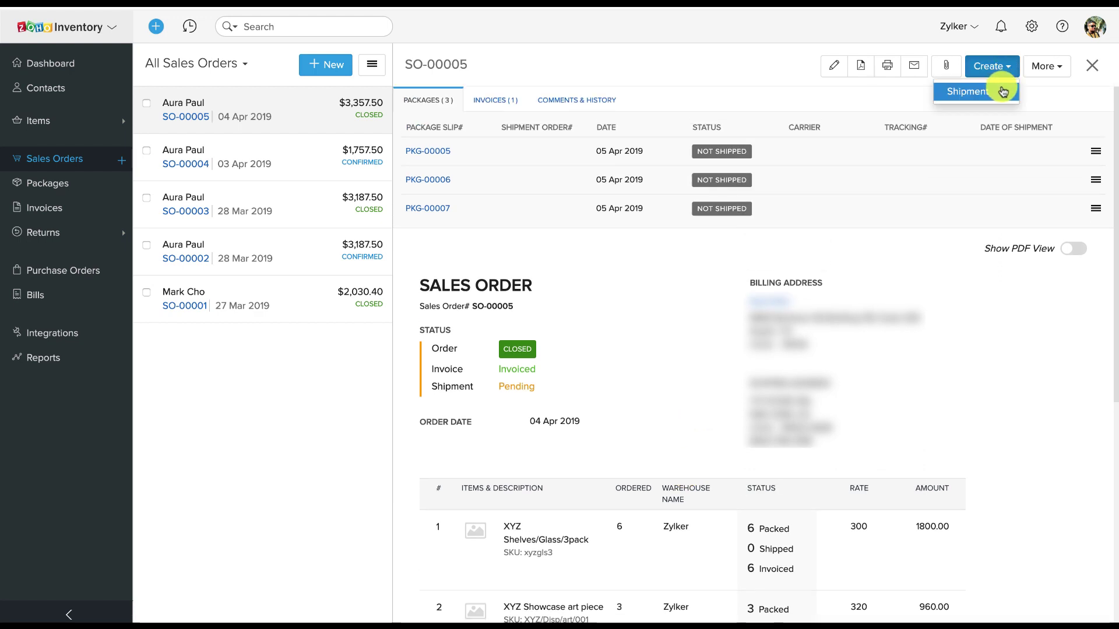
{"action": "left_click", "coordinate": [1003, 91]}
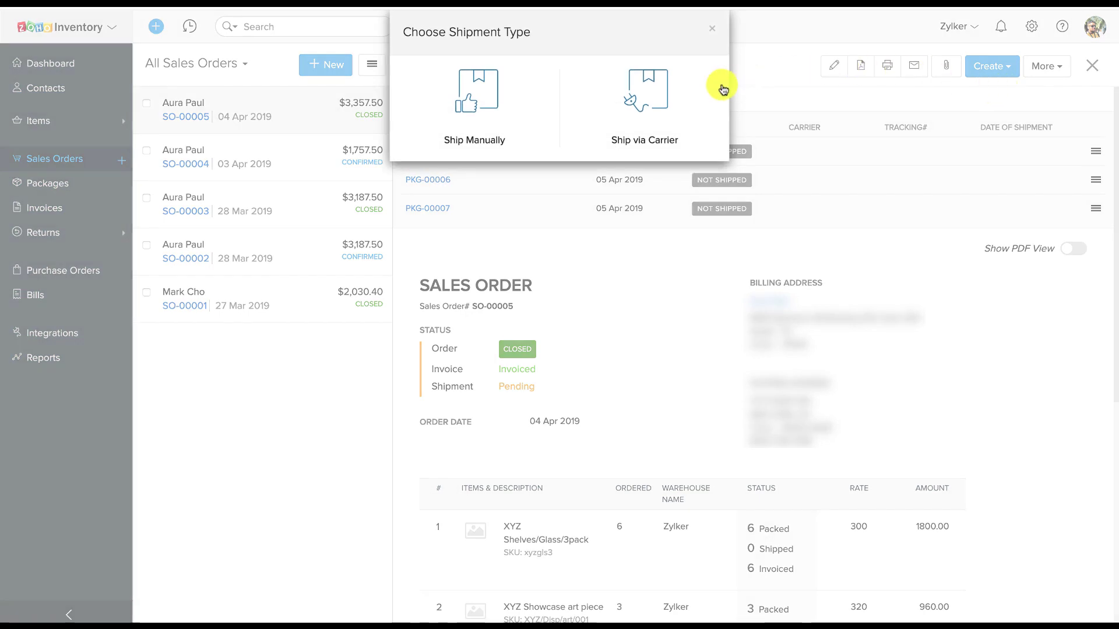
- Ship via carrier with UPS, verify the Ship To address, and continue
{"action": "left_click", "coordinate": [664, 104]}
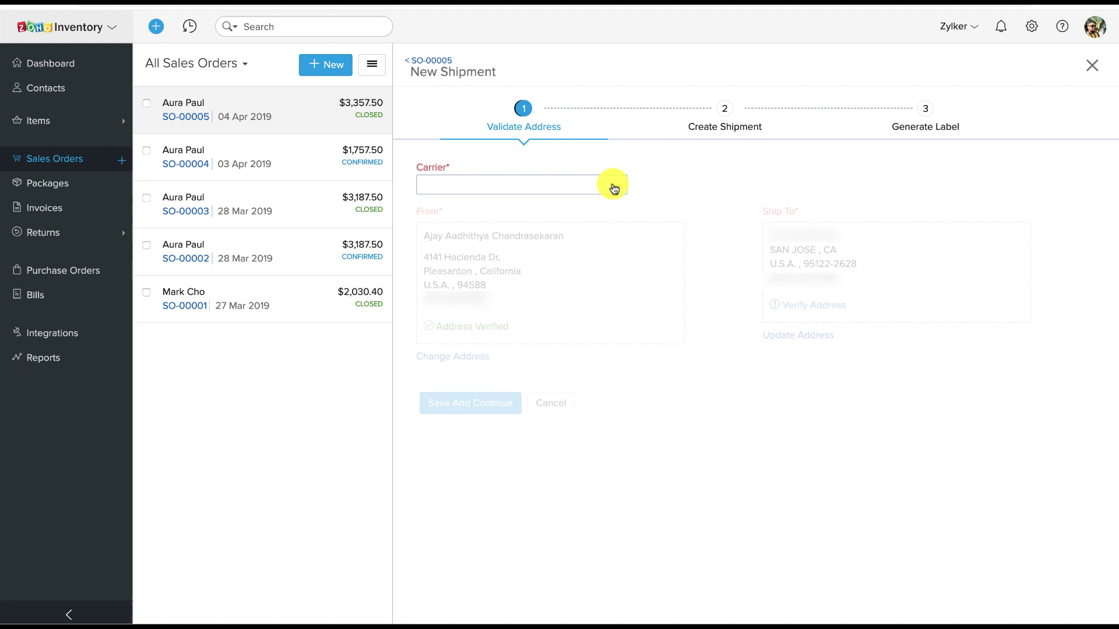
{"action": "left_click", "coordinate": [613, 186]}
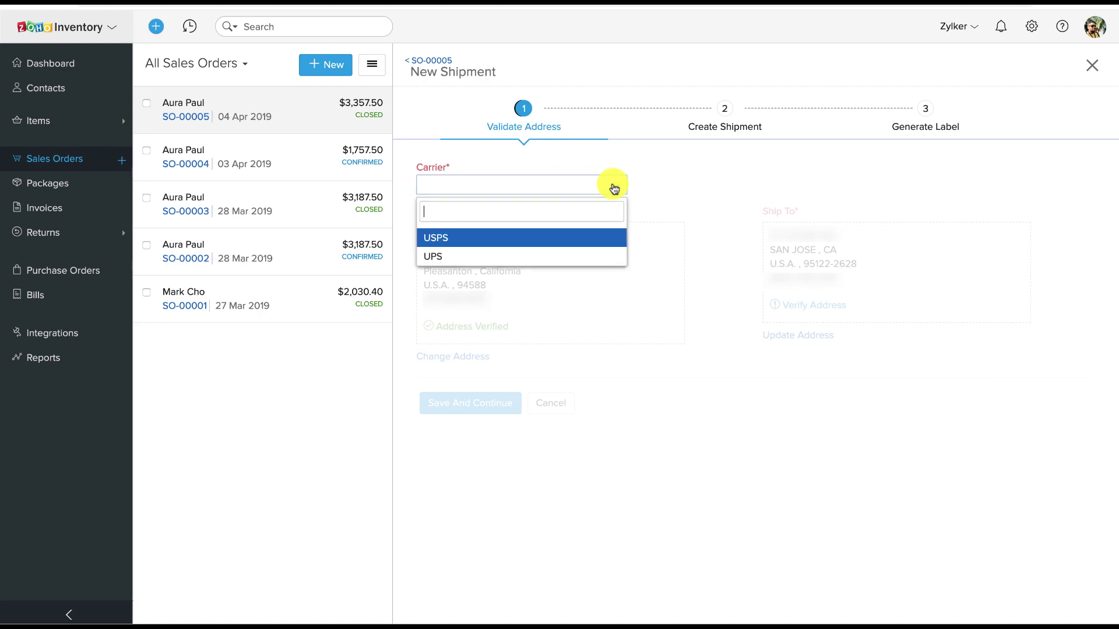
{"action": "left_click", "coordinate": [594, 257]}
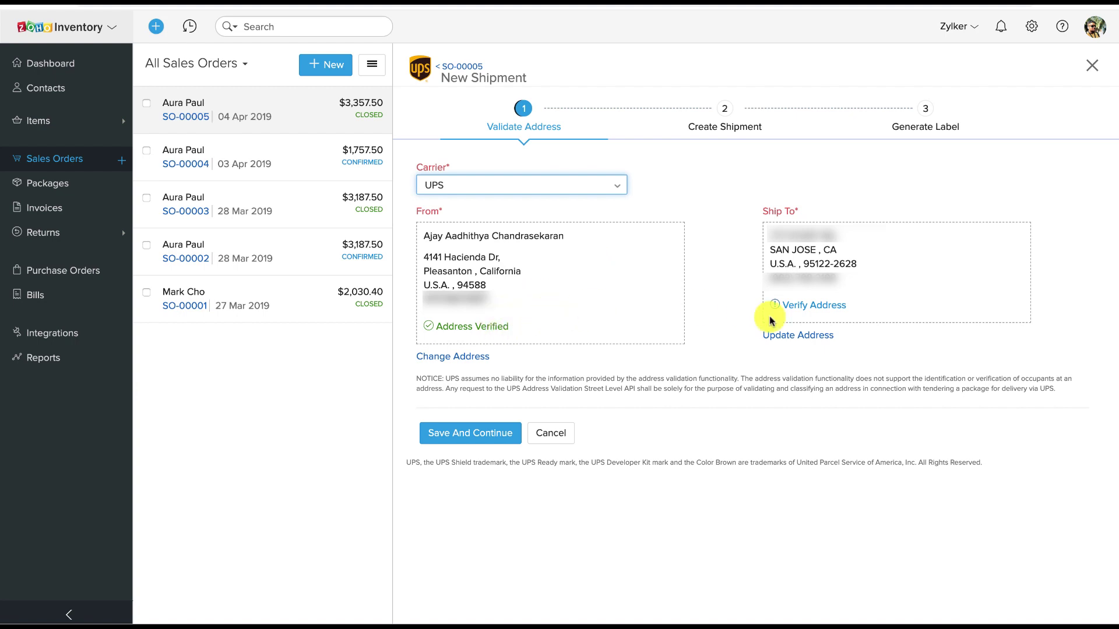
{"action": "left_click", "coordinate": [808, 313]}
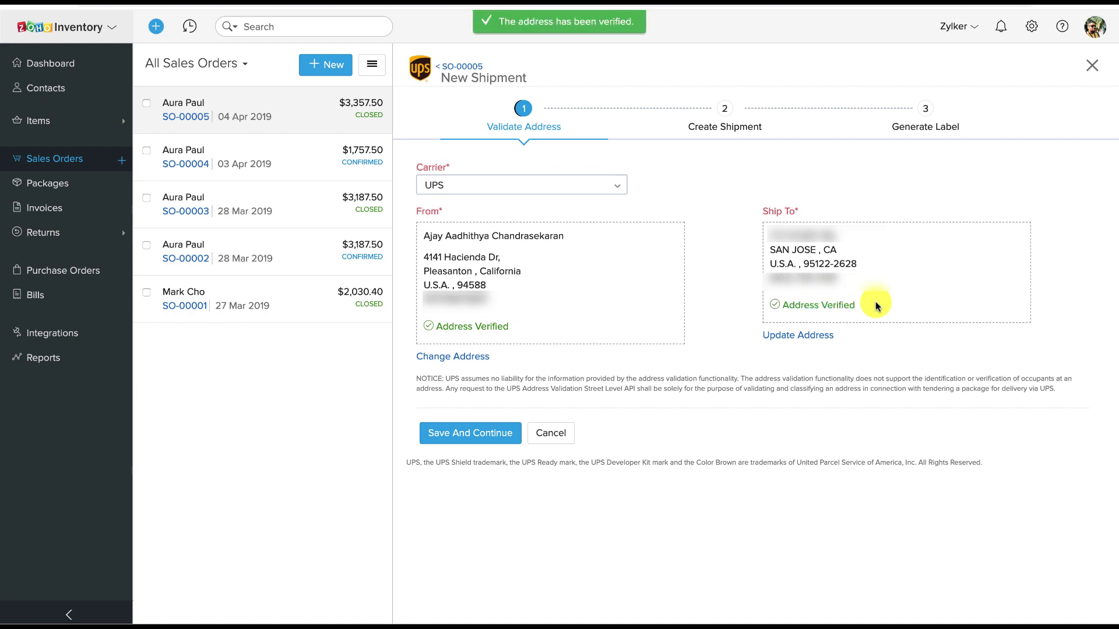
{"action": "left_click", "coordinate": [491, 432]}
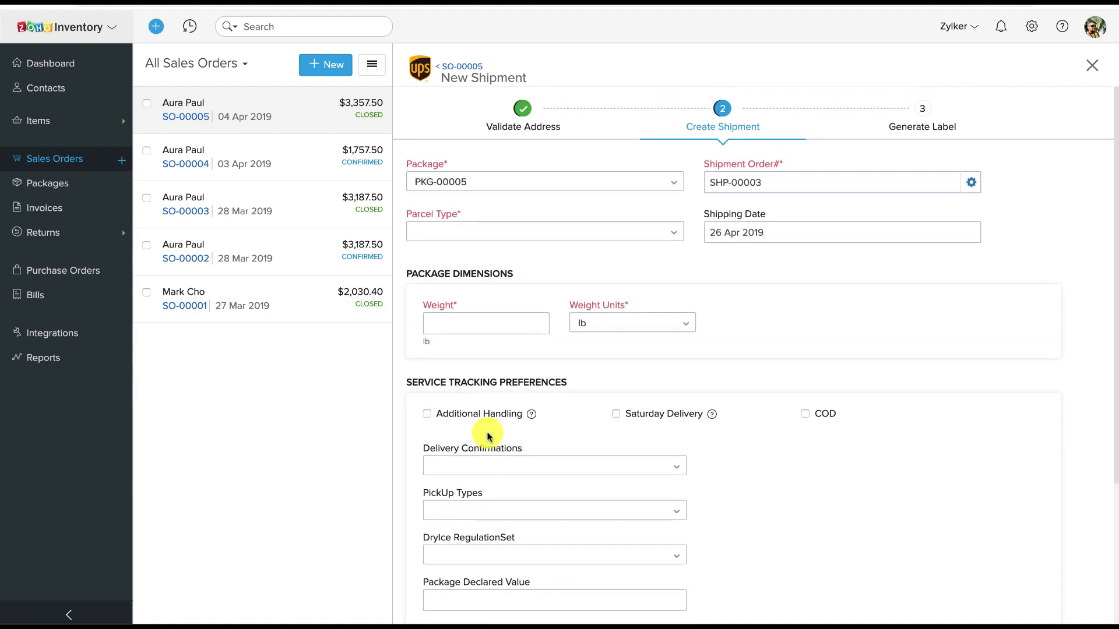
- Choose Package as the parcel type and enter a weight of 10 lb
{"action": "left_click", "coordinate": [493, 232]}
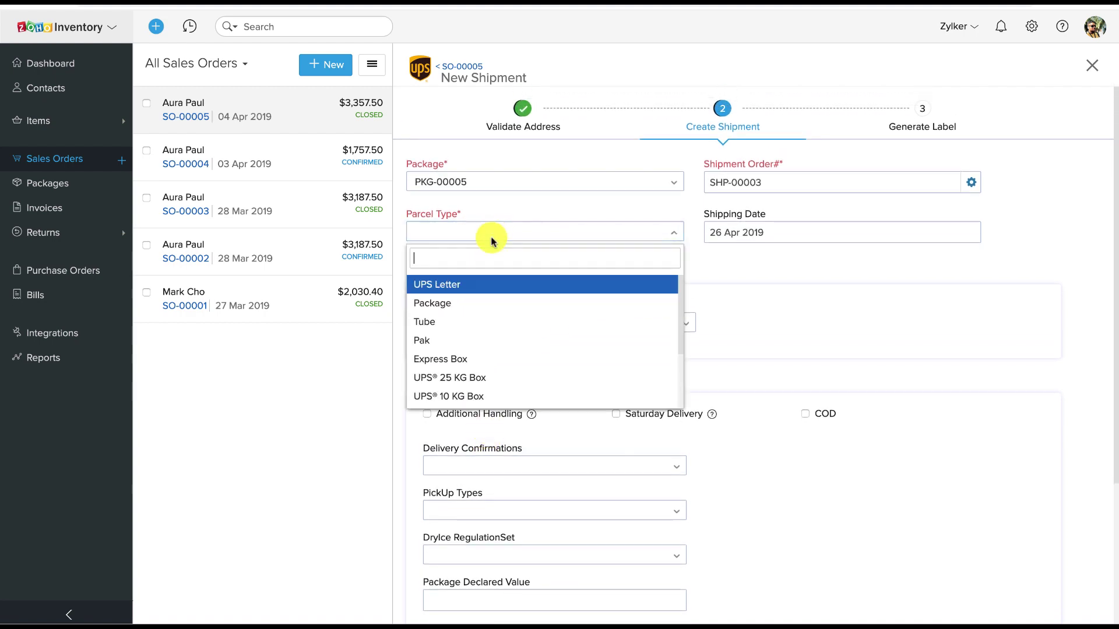
{"action": "left_click", "coordinate": [474, 305]}
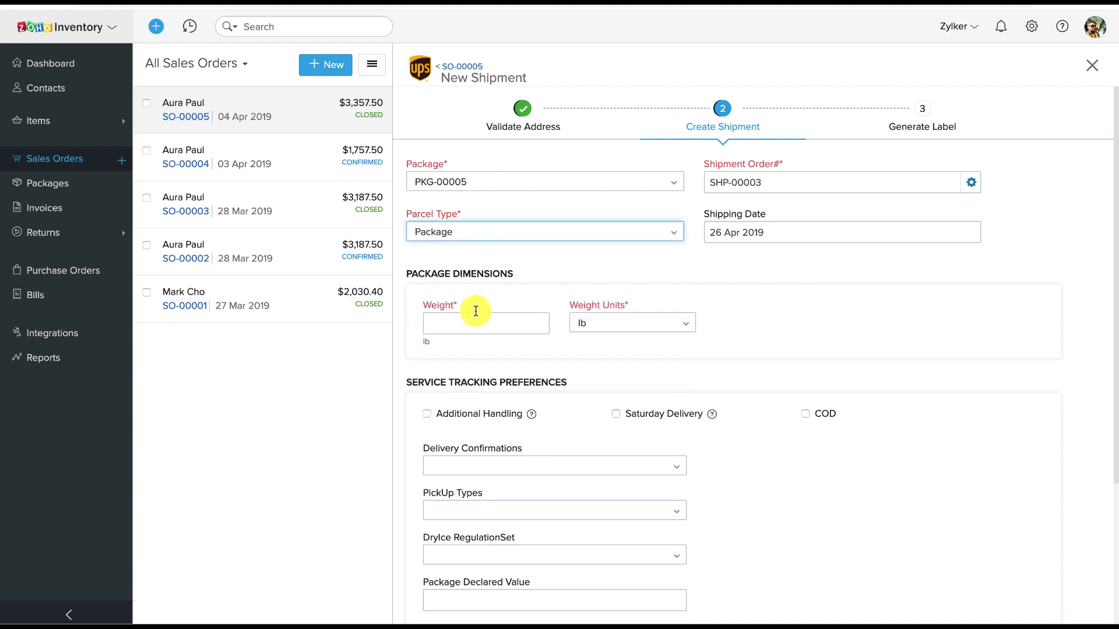
{"action": "left_click", "coordinate": [474, 321]}
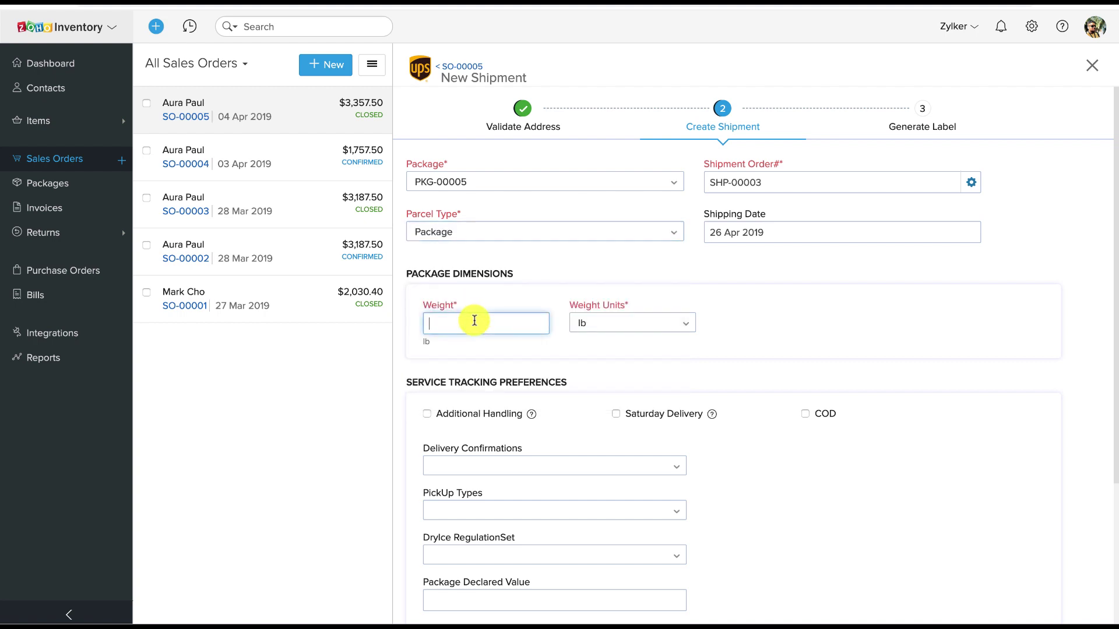
{"action": "type", "text": "10"}
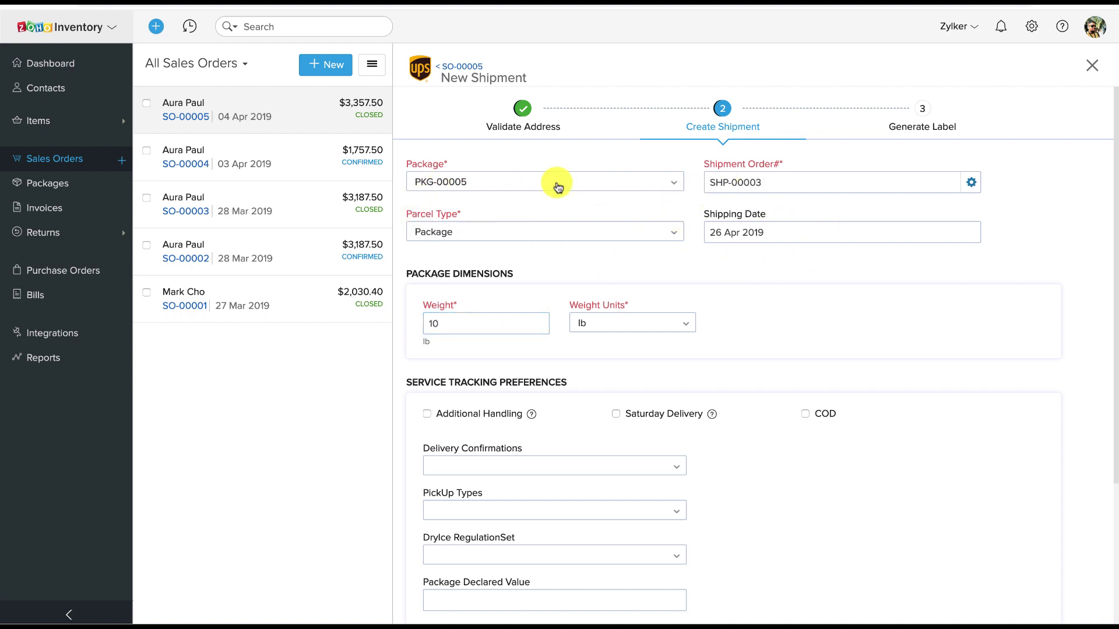
{"action": "scroll", "coordinate": [419, 284], "scroll_direction": "down", "scroll_amount": 3}
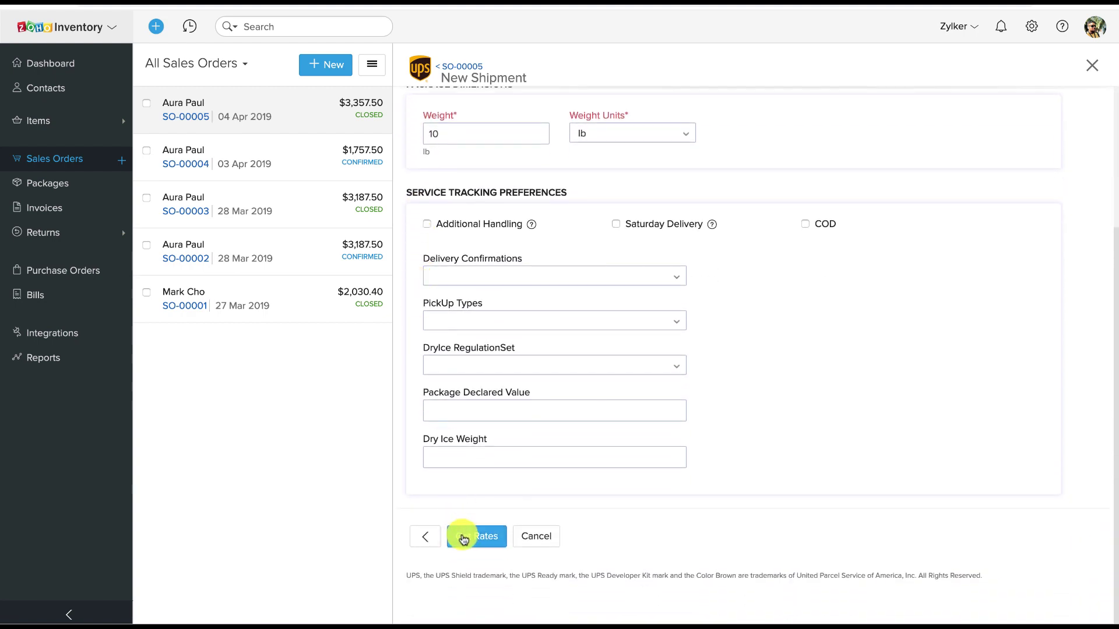
- Fetch UPS rates, select UPS 3 Day Select at $20.95, and submit the shipment
{"action": "left_click", "coordinate": [463, 539]}
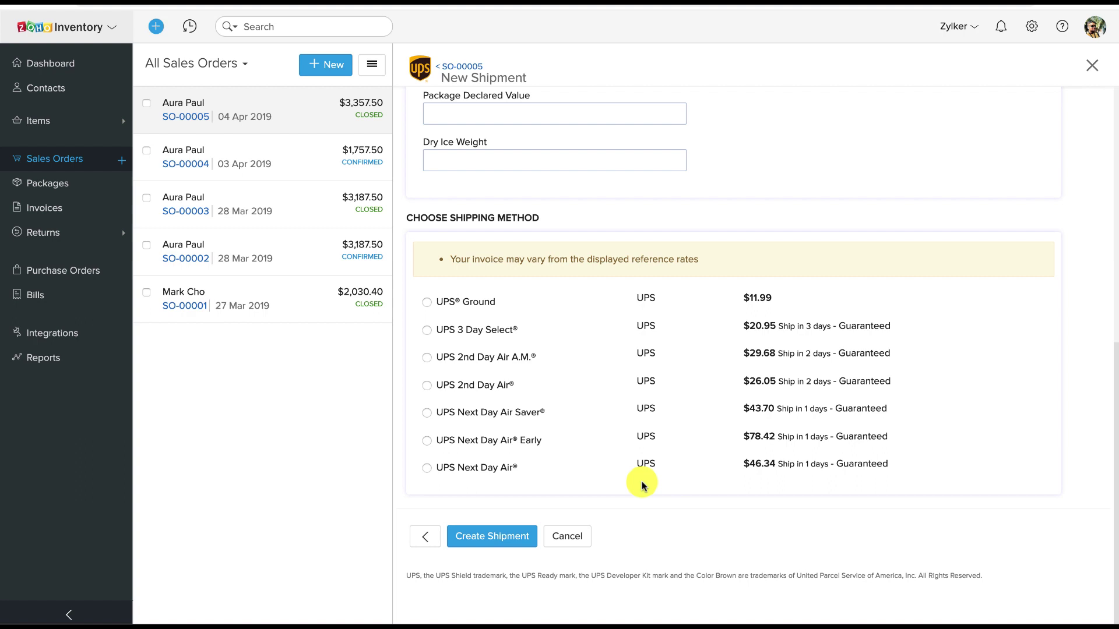
{"action": "left_click", "coordinate": [426, 331]}
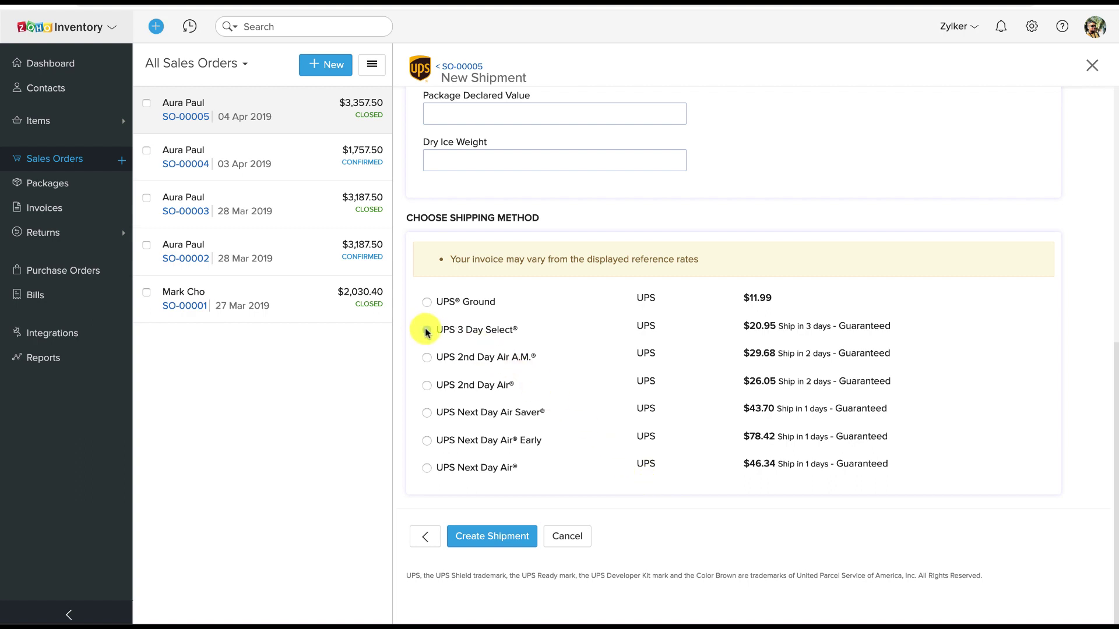
{"action": "left_click", "coordinate": [523, 541]}
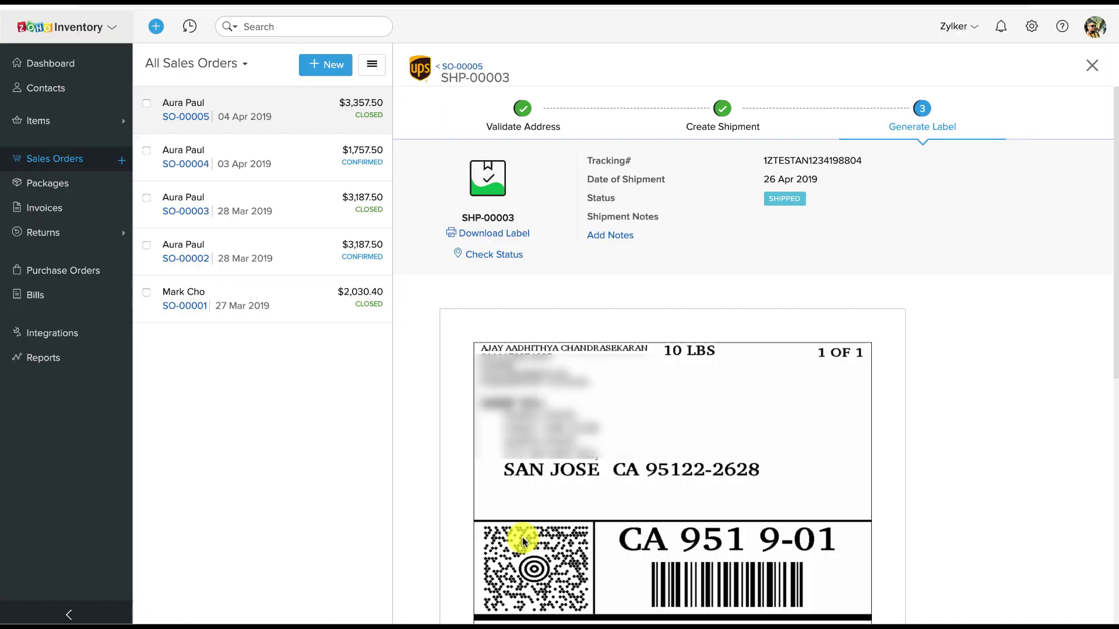
- Review the generated UPS 3 Day Select label and download it
{"action": "scroll", "coordinate": [522, 538], "scroll_direction": "down", "scroll_amount": 3}
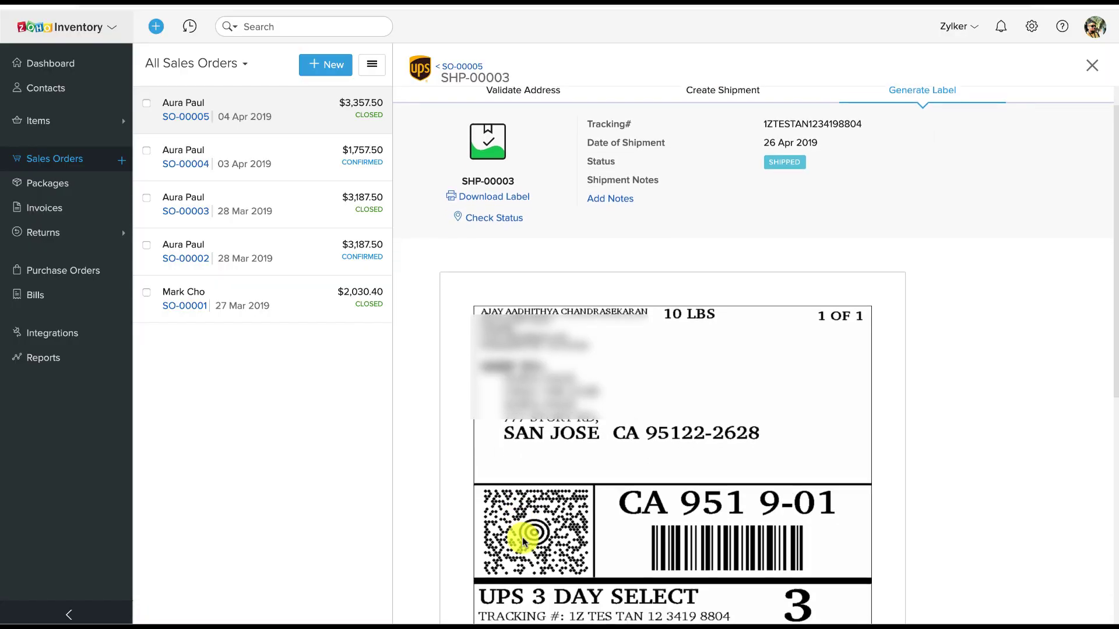
{"action": "scroll", "coordinate": [522, 541], "scroll_direction": "down", "scroll_amount": 4}
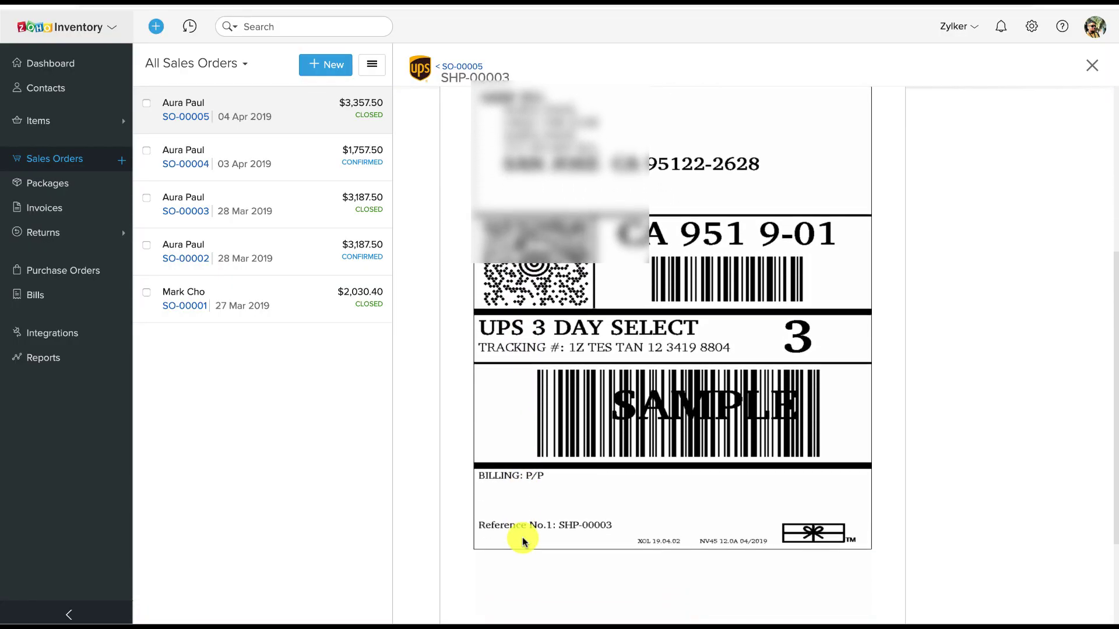
{"action": "scroll", "coordinate": [522, 541], "scroll_direction": "up", "scroll_amount": 3}
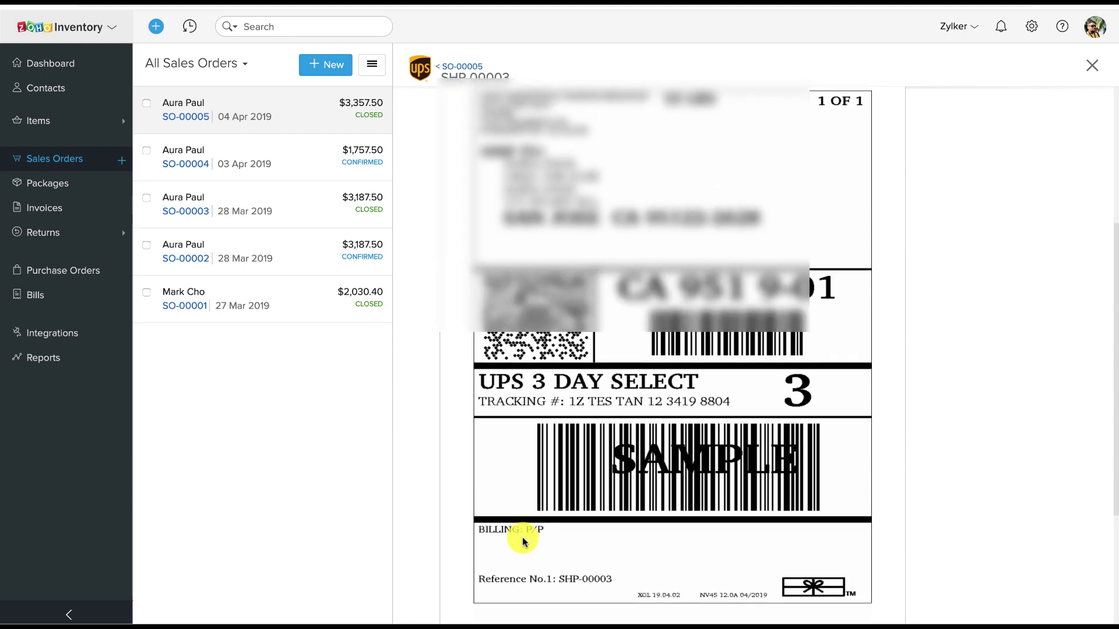
{"action": "scroll", "coordinate": [522, 541], "scroll_direction": "up", "scroll_amount": 1}
{"action": "scroll", "coordinate": [522, 541], "scroll_direction": "up", "scroll_amount": 5}
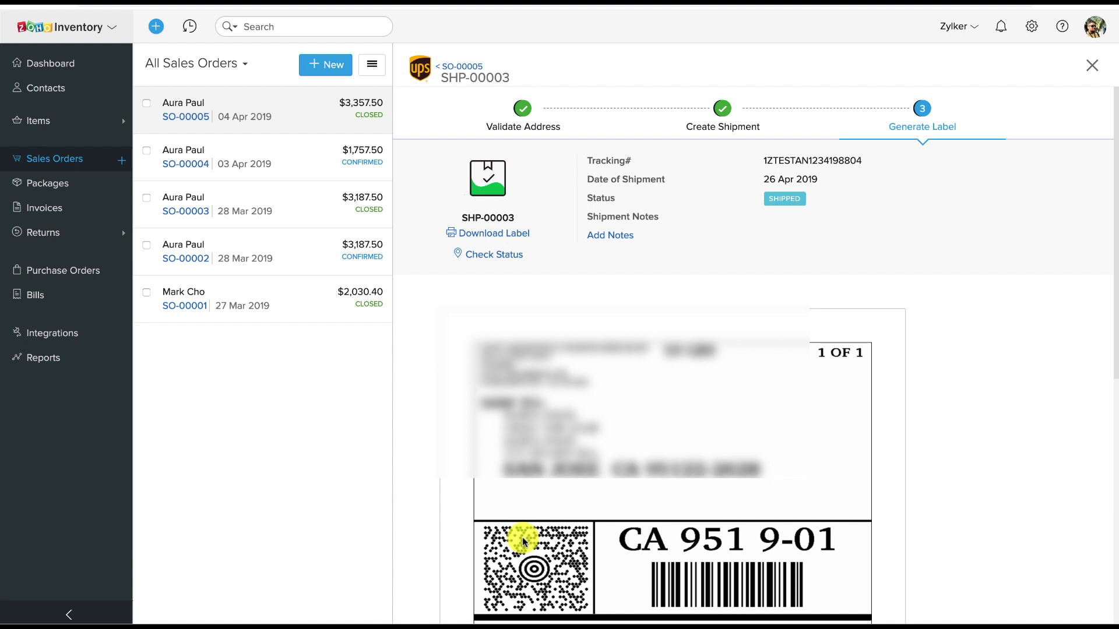
{"action": "left_click", "coordinate": [479, 235]}
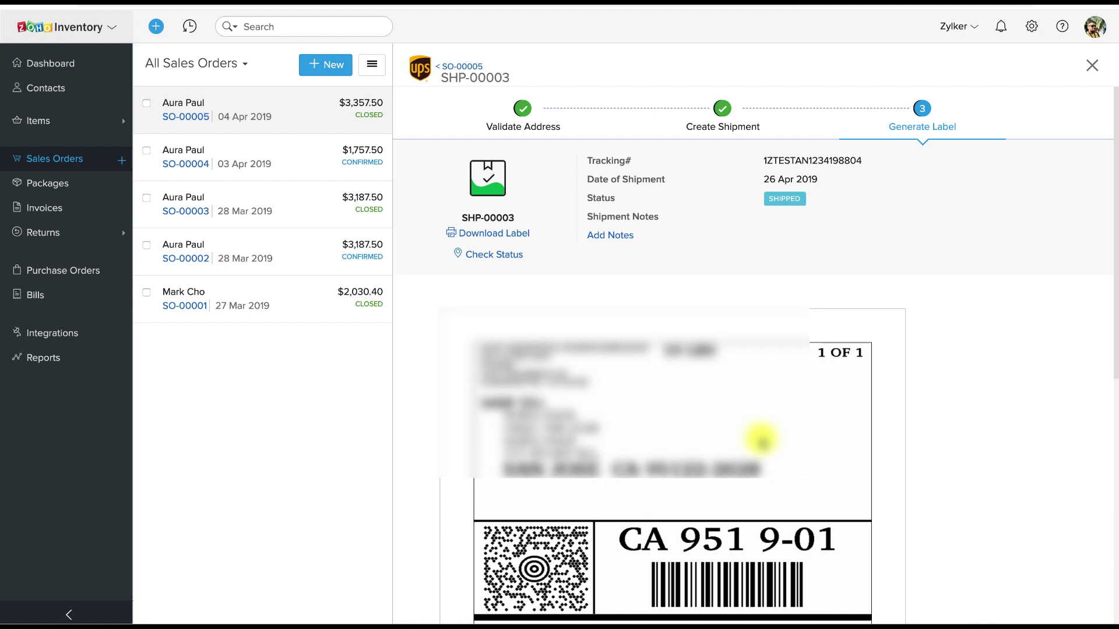
{"action": "scroll", "coordinate": [760, 441], "scroll_direction": "down", "scroll_amount": 1}
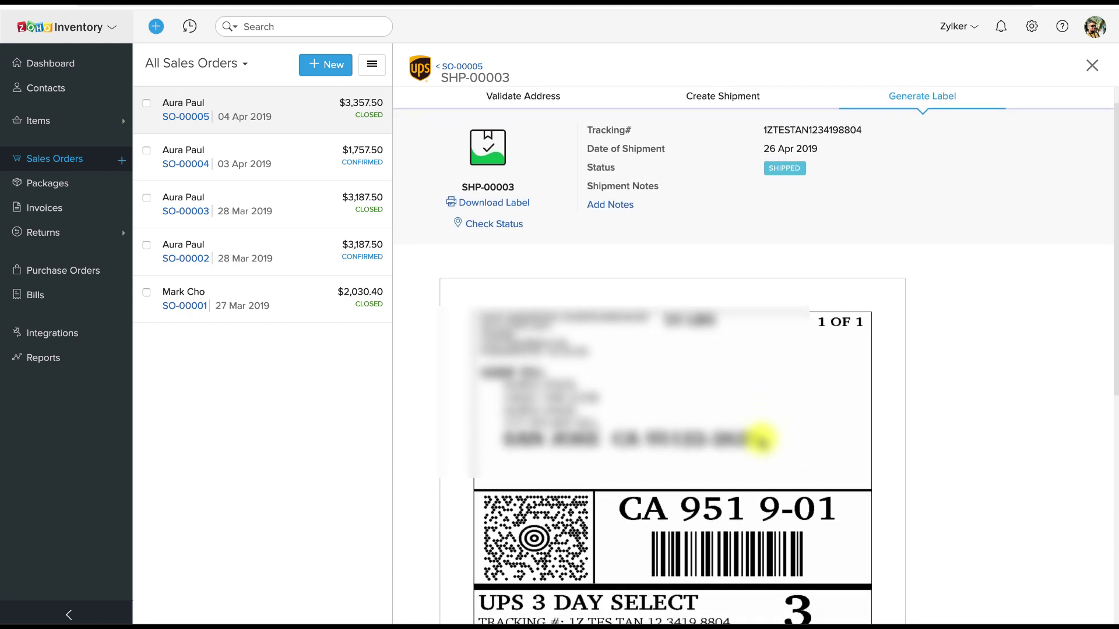
{"action": "scroll", "coordinate": [761, 442], "scroll_direction": "up", "scroll_amount": 1}
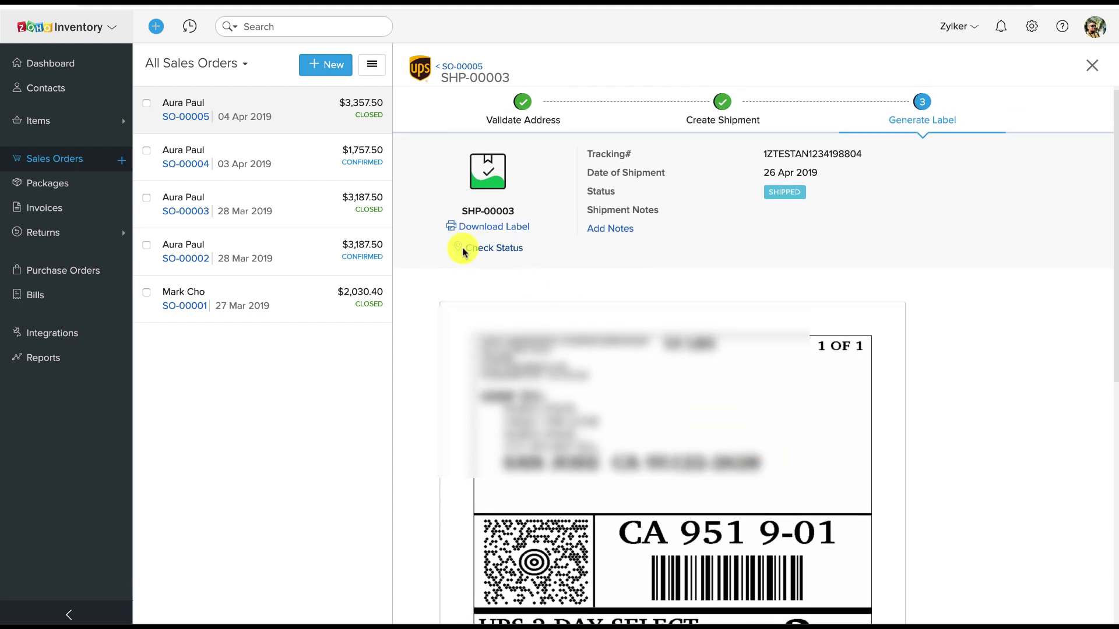